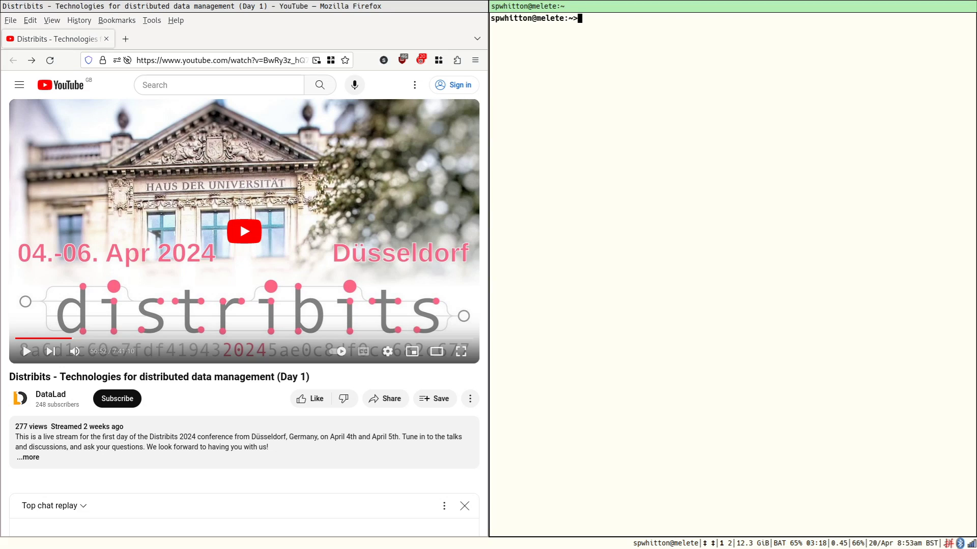
- Enter papersway at the terminal prompt and clear it, and open a file manager window in a new column
type("papersway")
key("ctrl+u")
key("super+o")
key("f")
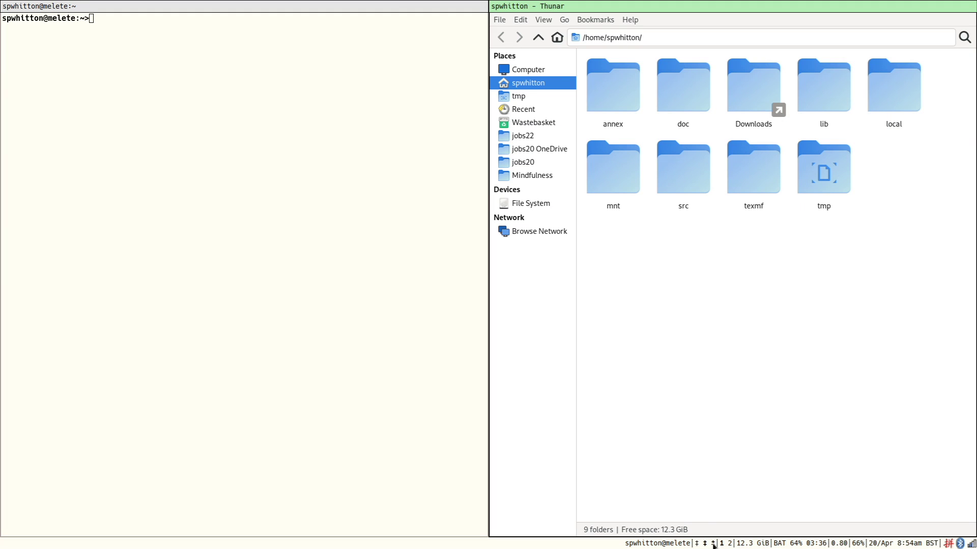
- Move the focus back and forth across the browser, terminal and file manager columns, ending on the file manager
key("super+h")
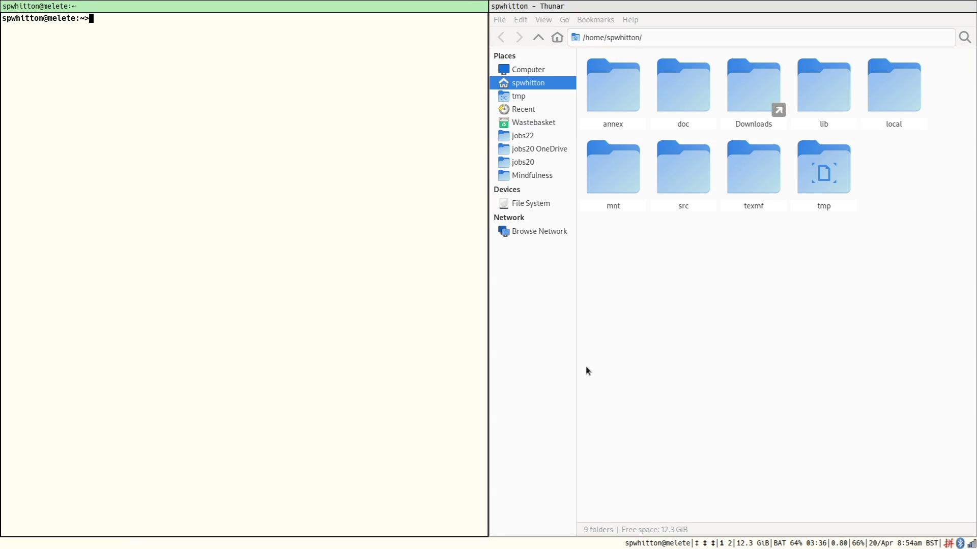
key("super+h")
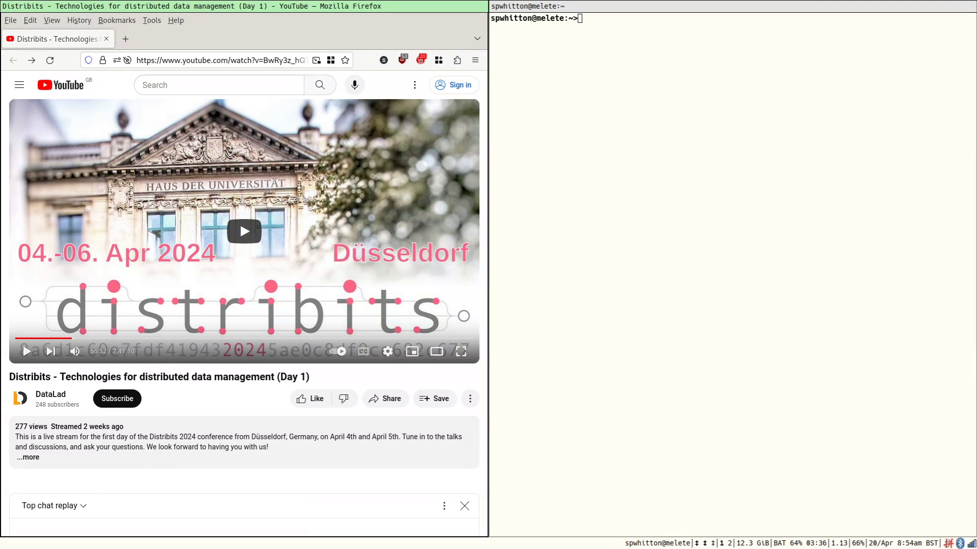
mouse_move(674, 532)
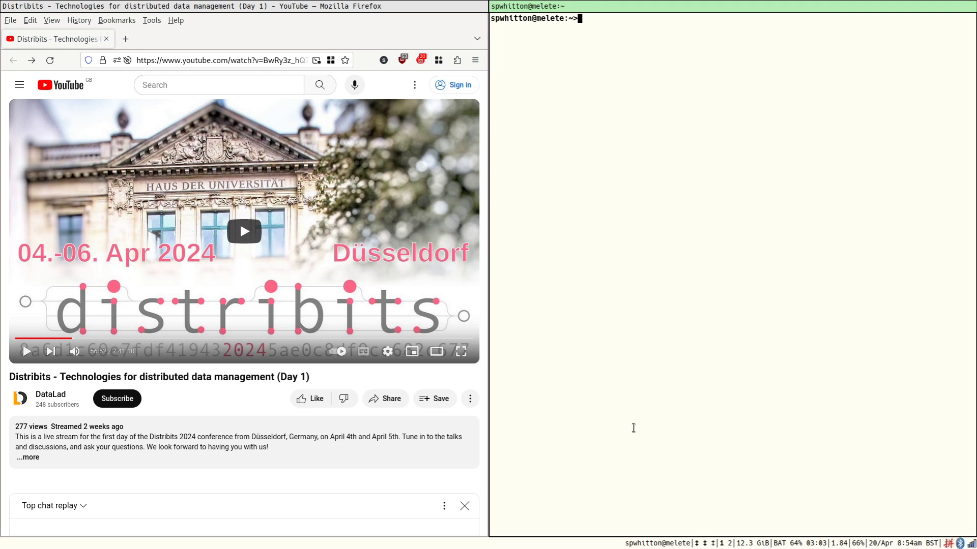
key("super+l")
key("super+h")
key("super+h")
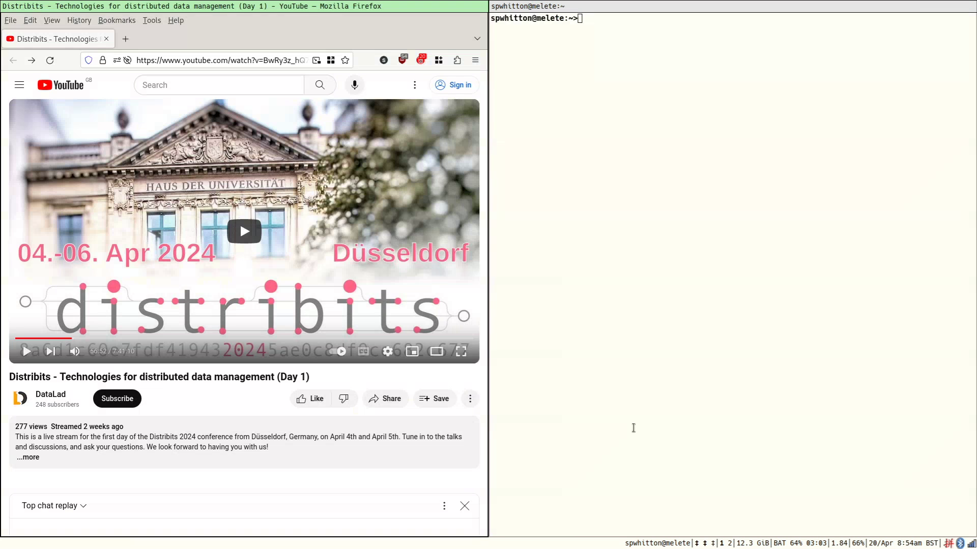
key("super+l")
key("super+l")
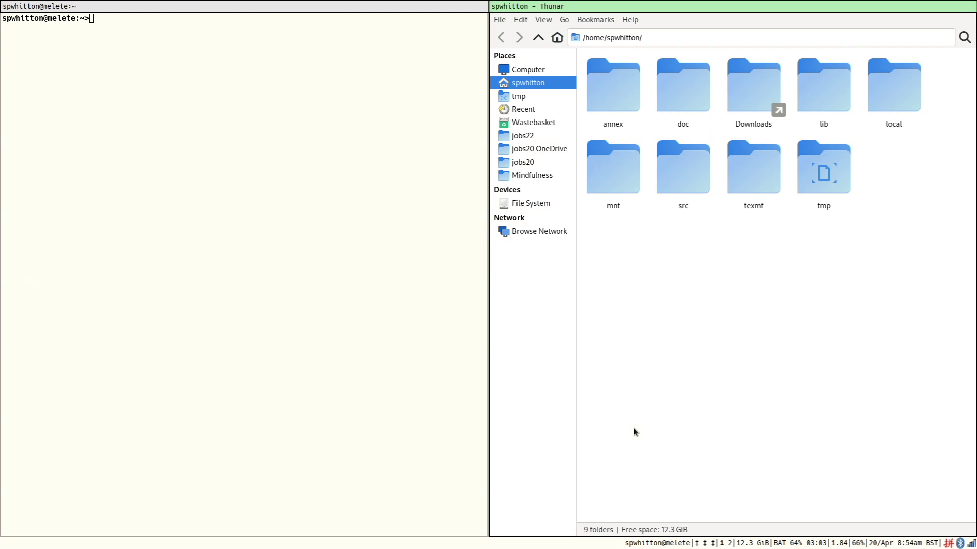
- Open an Emacs window with the scratch buffer in a new column beside the file manager
key("super+semicolon")
key("g")
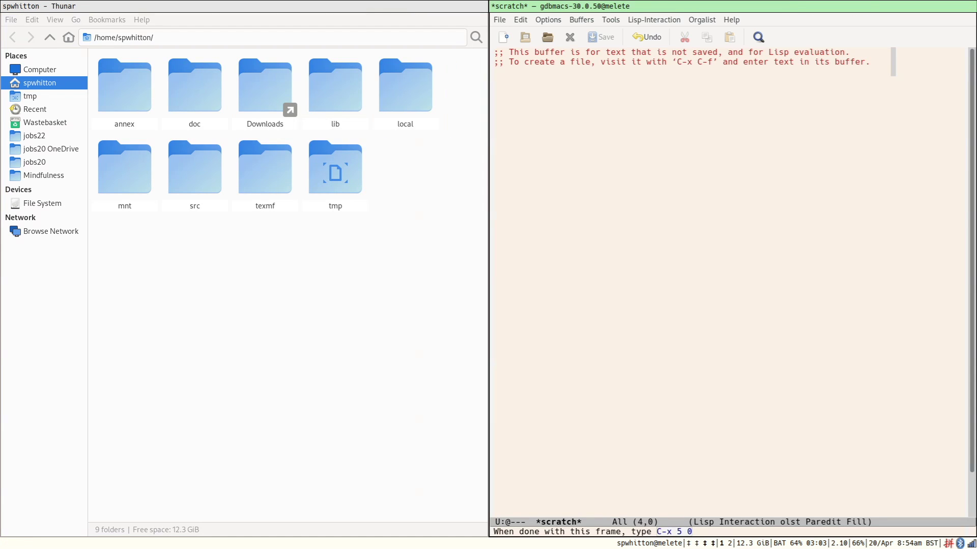
key("ctrl+x")
key("5")
key("0")
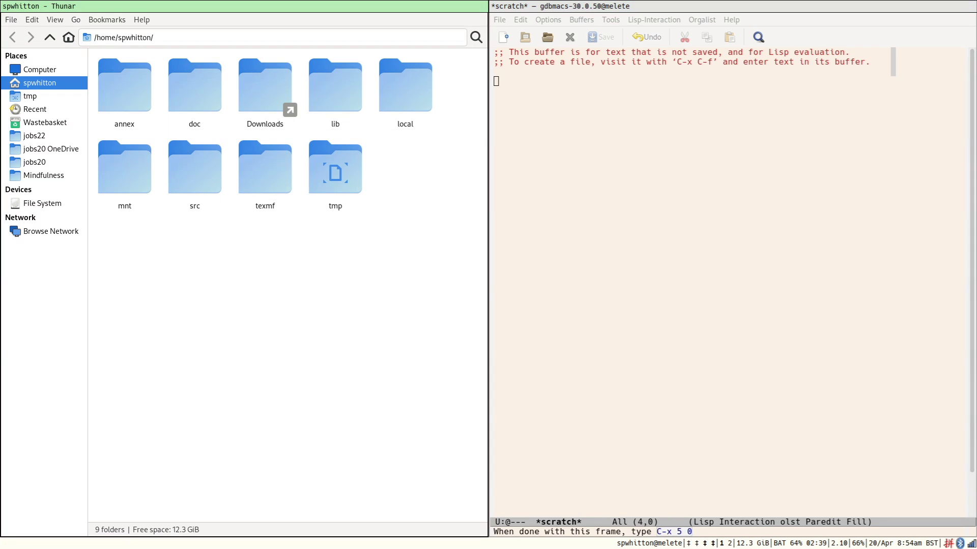
- Move the Emacs window two columns toward the browser so they sit side by side, and focus the browser
key("super+f")
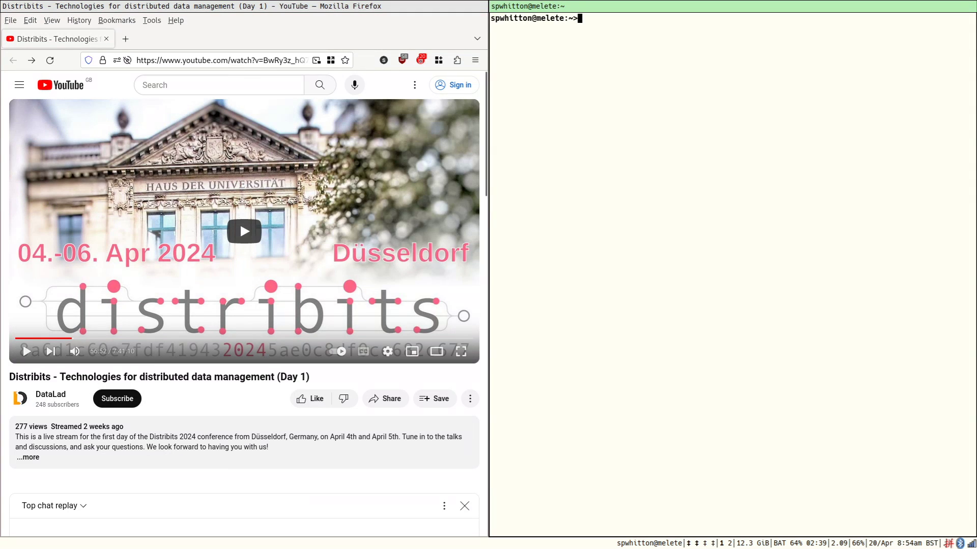
key("super+f")
key("super+e")
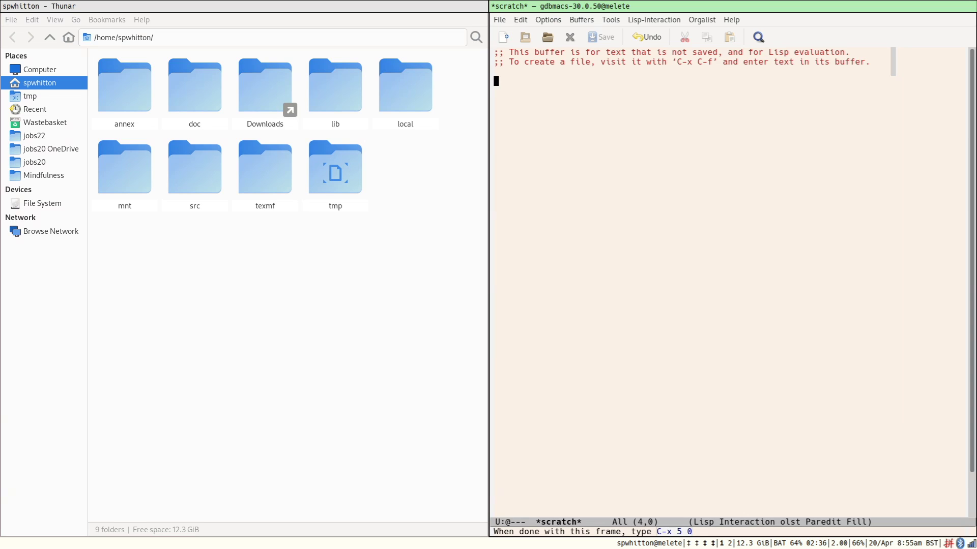
key("super+shift+Left")
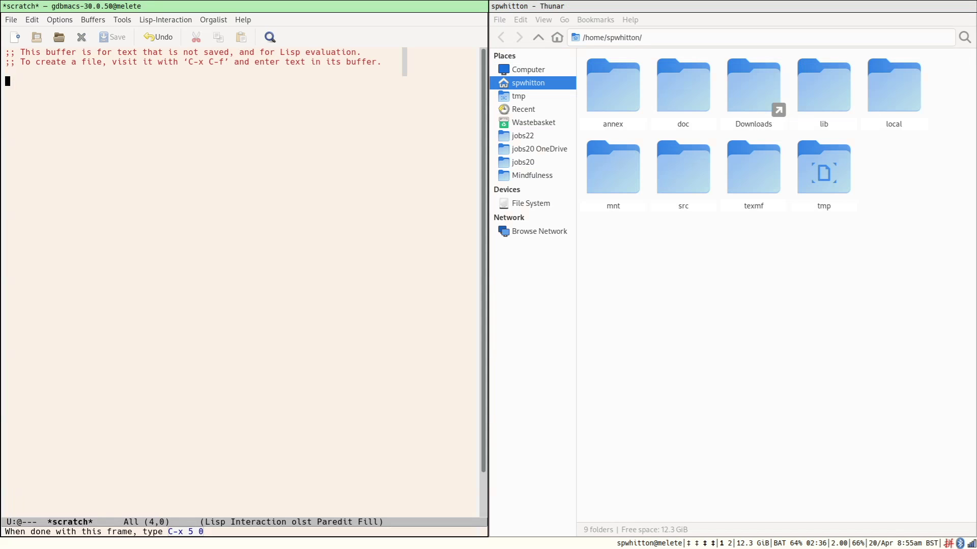
key("super+shift+Left")
key("super+Left")
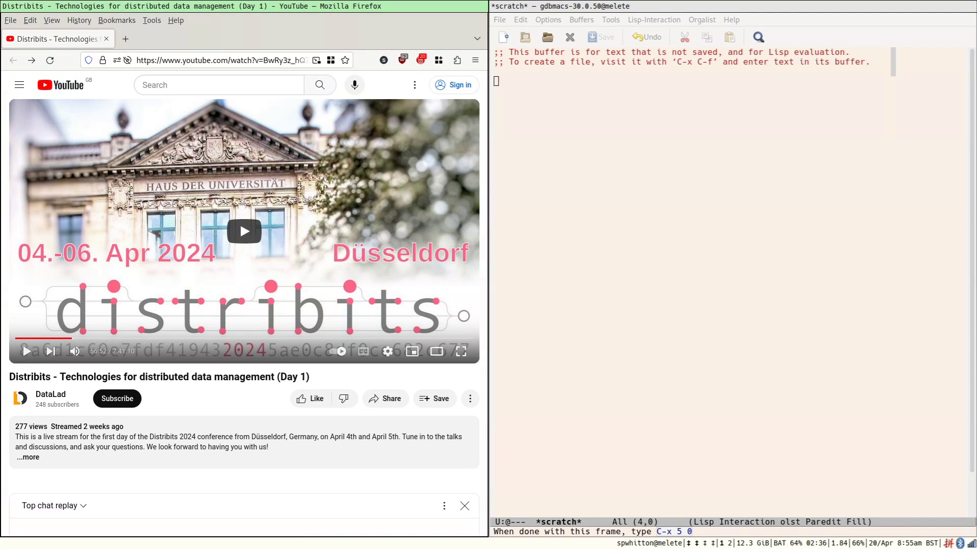
- Step through the columns as far as the file manager and return to the browser
key("super+1")
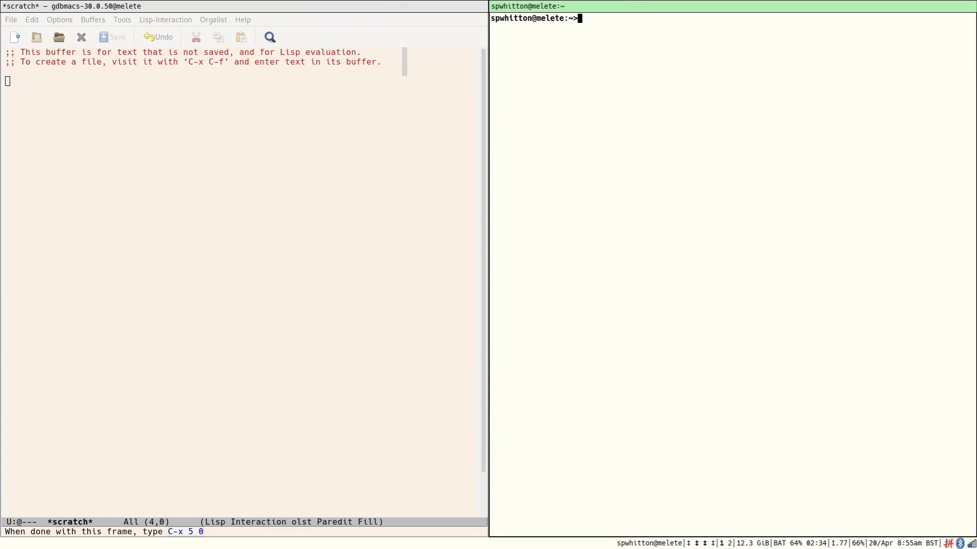
key("super+Right")
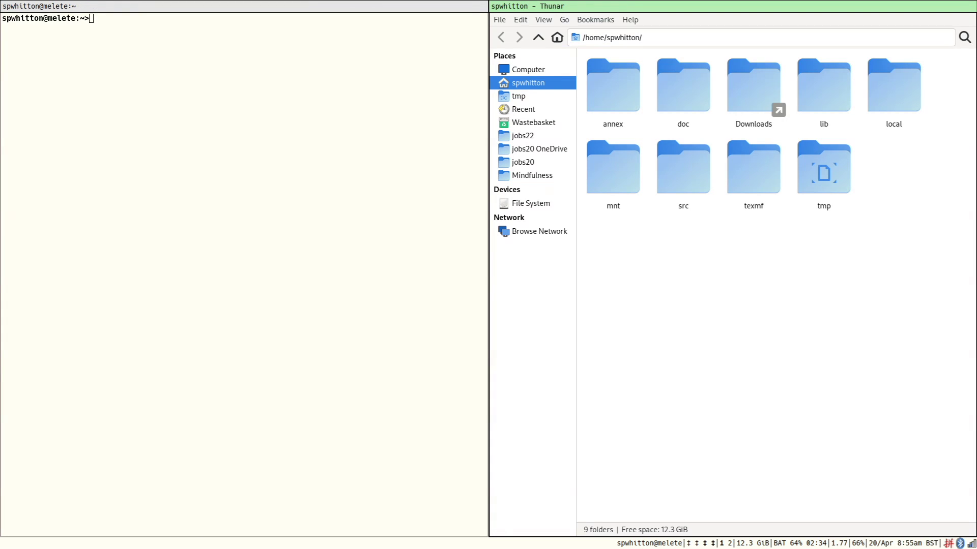
key("super+Left")
key("super+Left")
key("super+Left")
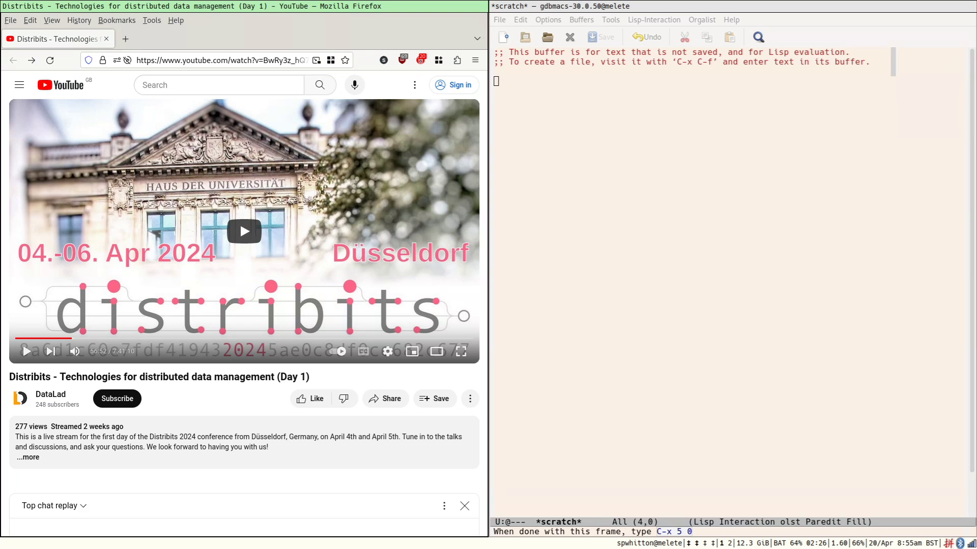
- Open a temporary terminal between the browser and Emacs, start an mv command in it, and close the terminal
key("super+Return")
type("mv")
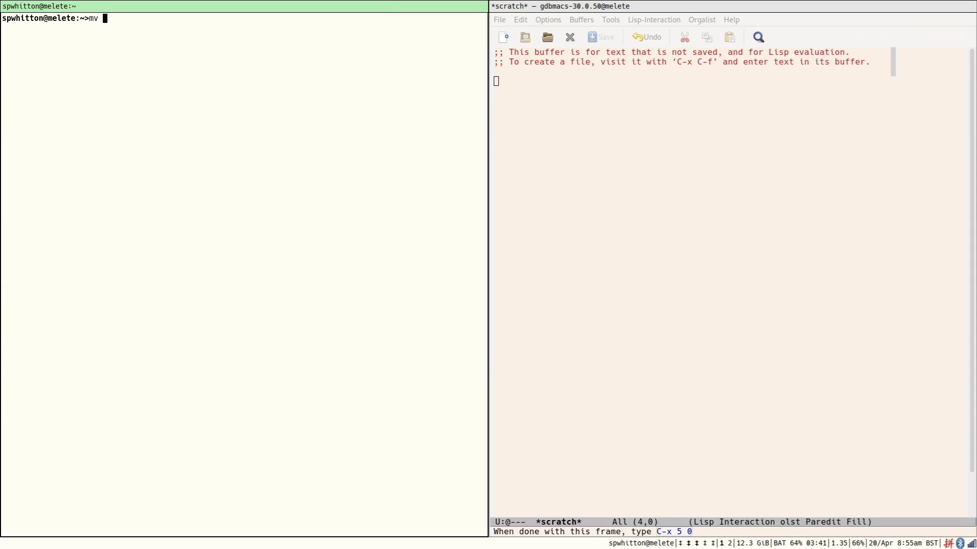
key("alt+numbersign")
key("ctrl+d")
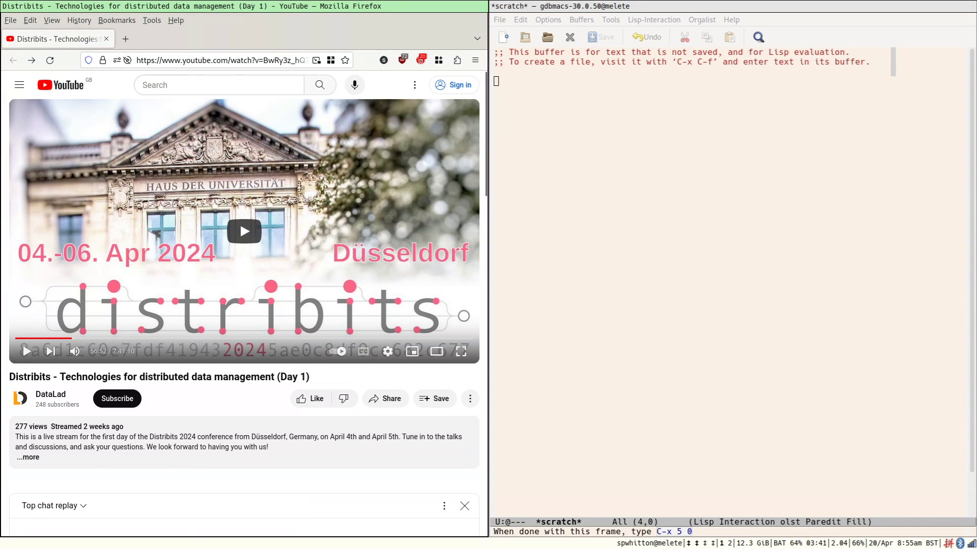
- Open a second file manager window next to Emacs, select a folder in it, and close that window
key("alt+Tab")
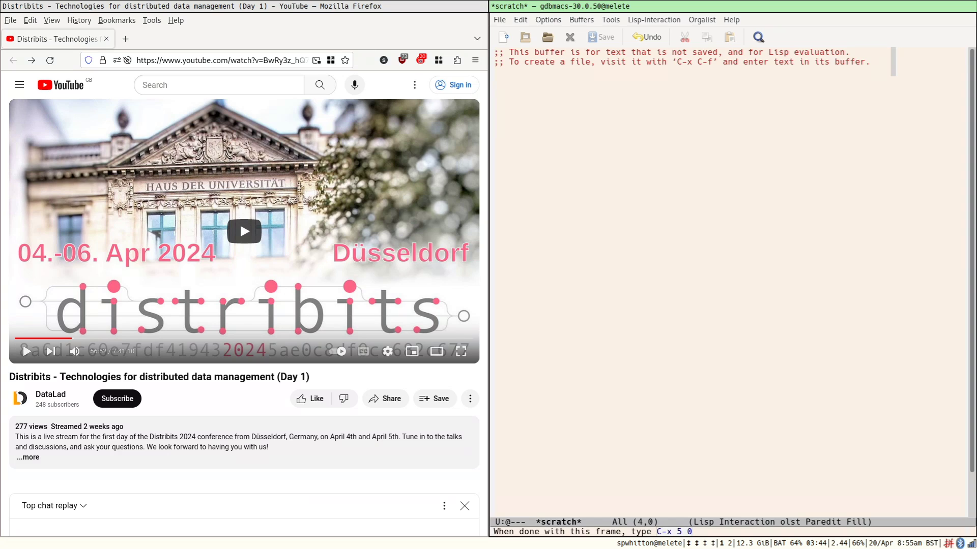
key("super+e")
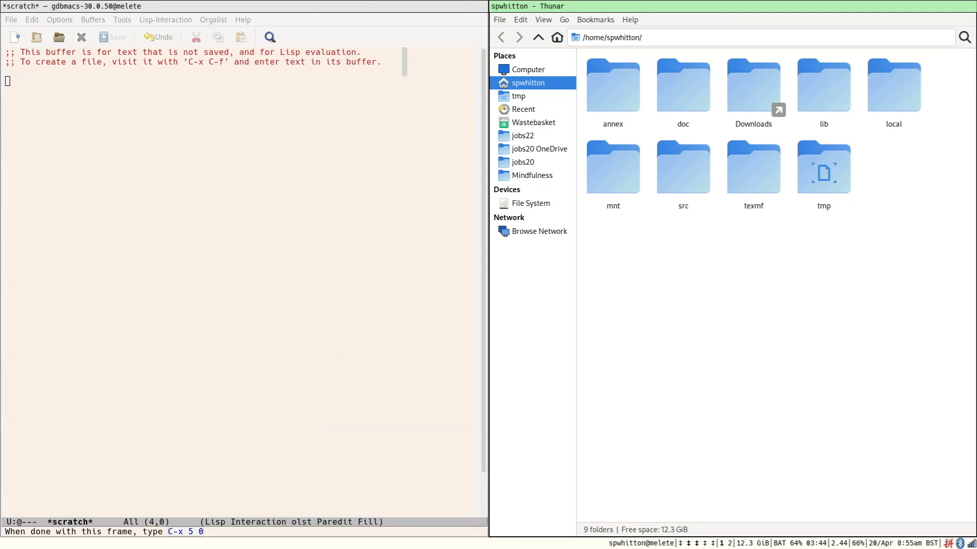
left_click(796, 165)
left_click(751, 404)
key("ctrl+w")
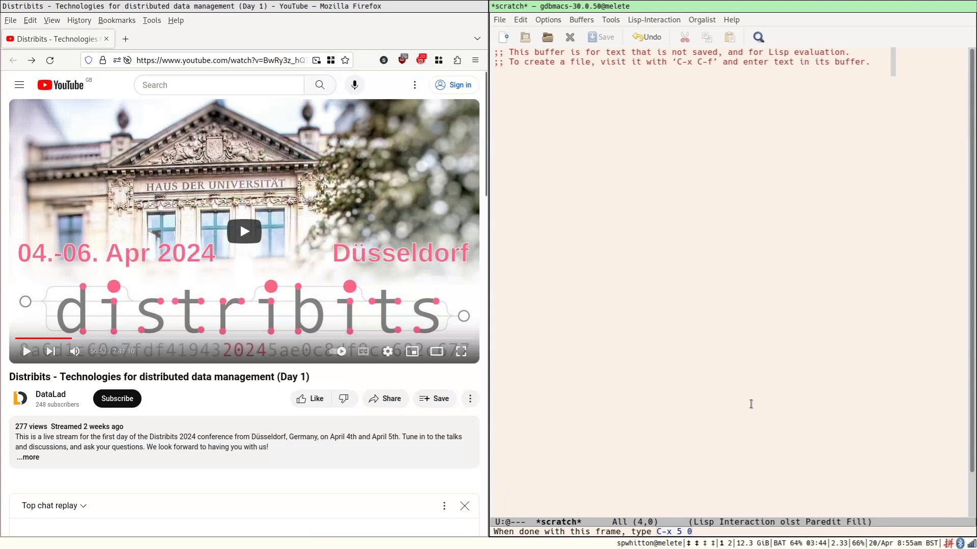
- Scroll the columns from Emacs to the original file manager and back to Emacs
key("super+Right")
key("super+Right")
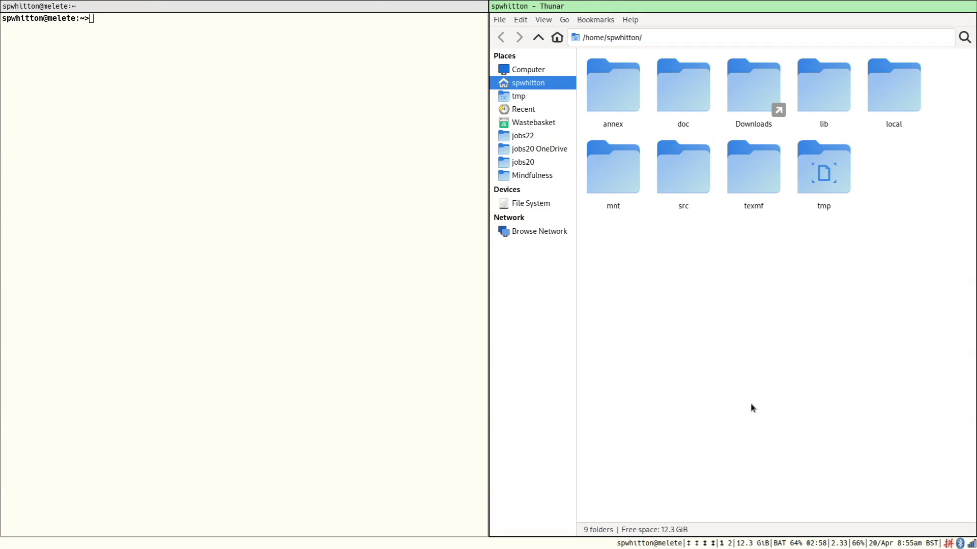
key("super+Left")
key("super+Left")
key("super+Tab")
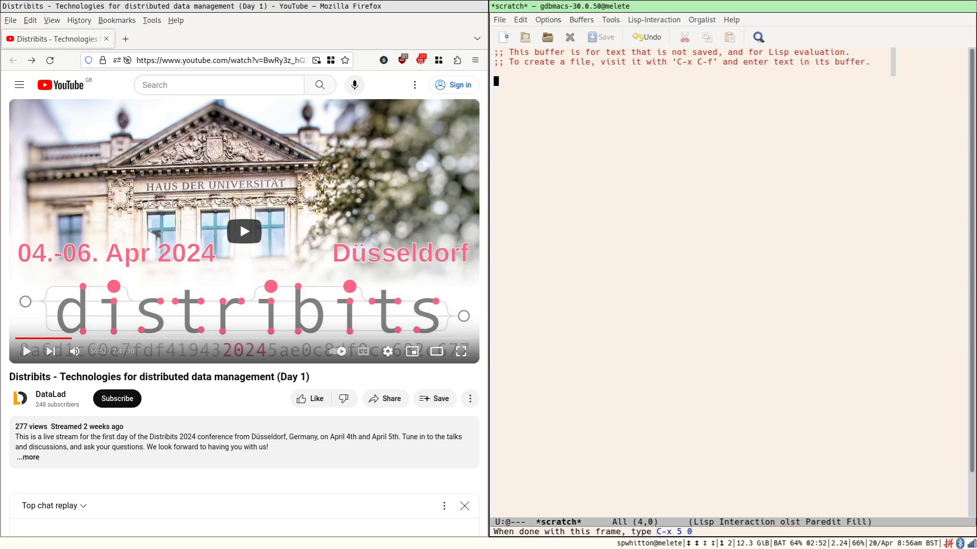
- Open a temporary terminal next to Emacs, enter and cancel an mv line of random characters, and close the terminal
key("super+Return")
type("mv  ;sa")
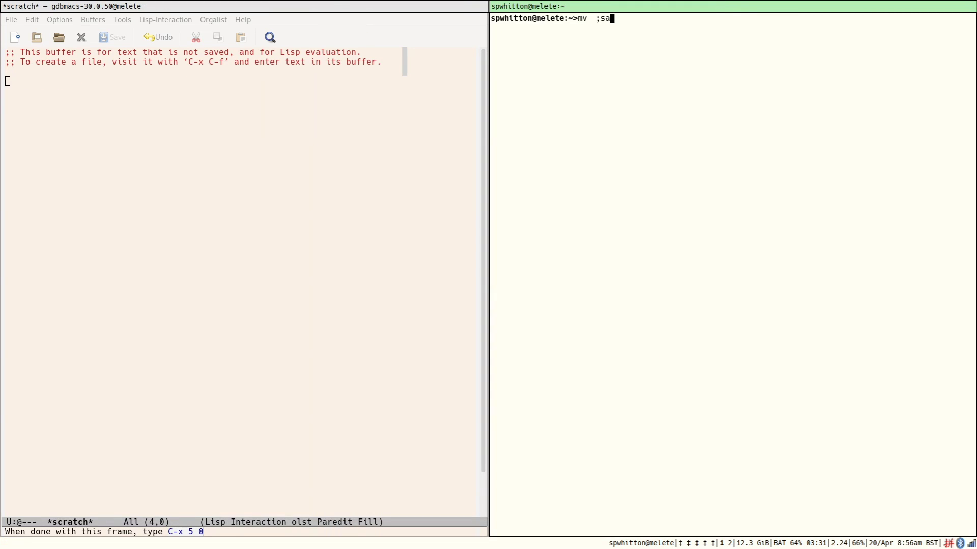
type("dsal;lds;ls")
key("ctrl+c")
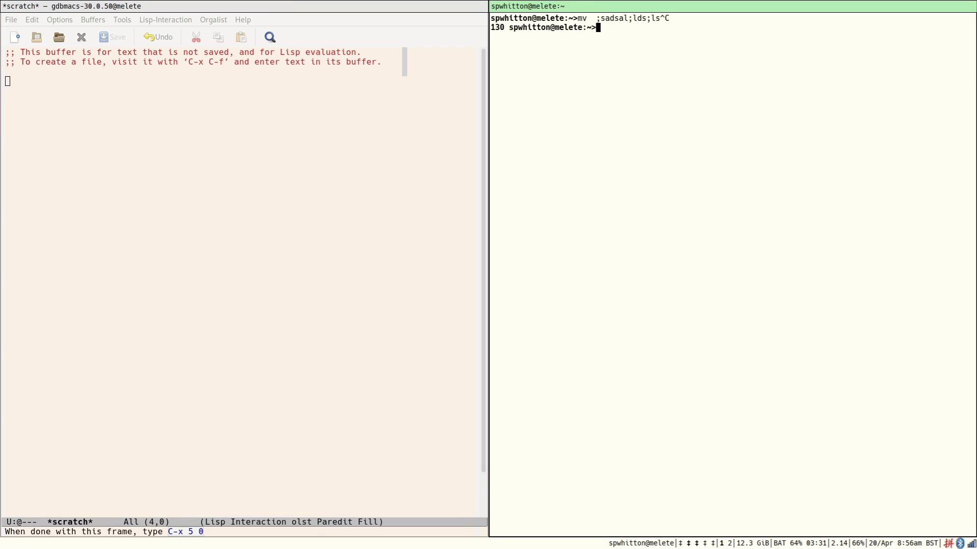
key("super+1")
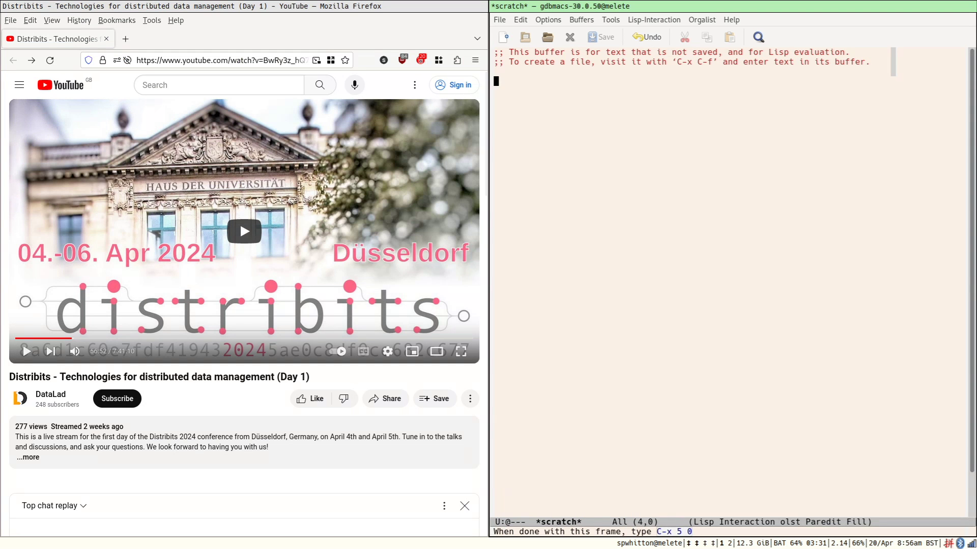
- Jump repeatedly between the browser, Emacs, terminal and file manager columns, ending on the browser
key("super+Right")
key("super+Right")
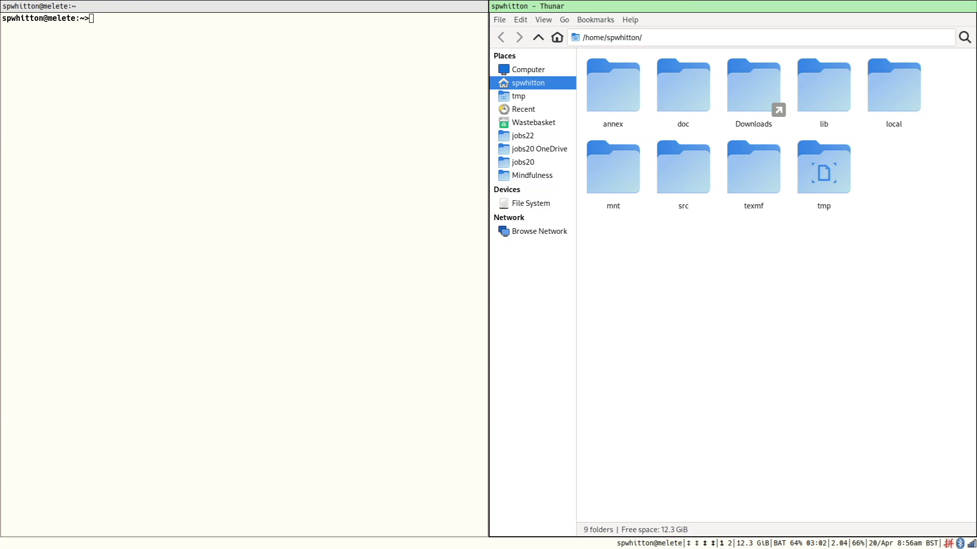
key("super+2")
key("super+1")
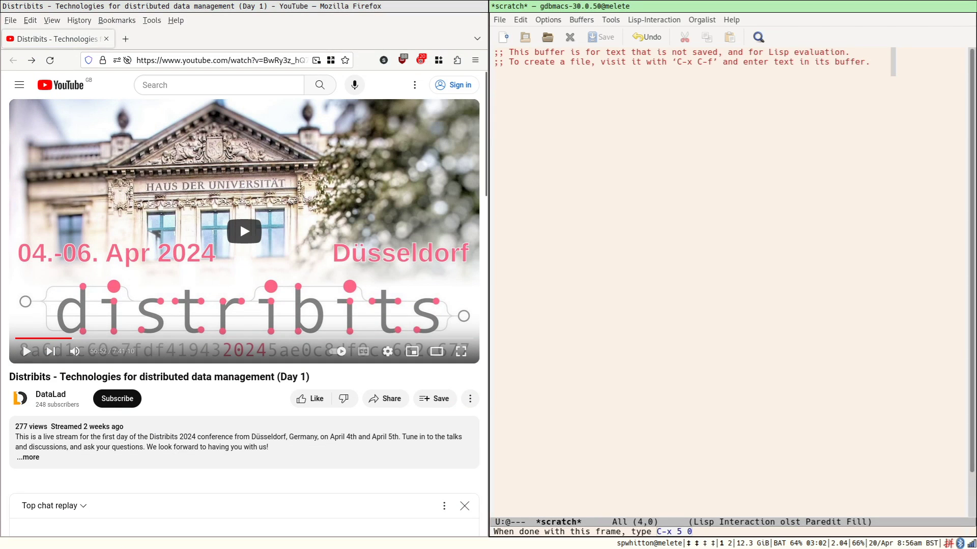
key("super+3")
key("super+2")
key("super+1")
key("super+3")
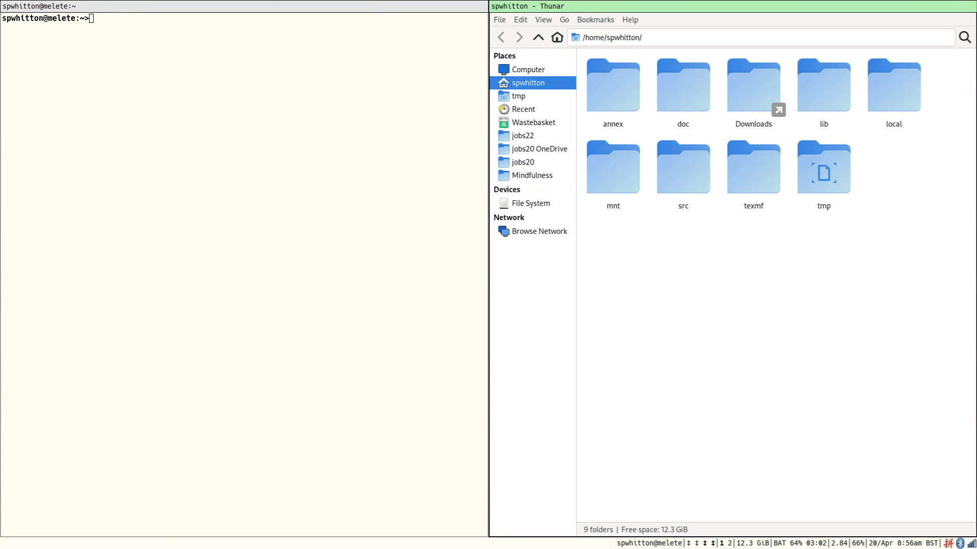
key("super+2")
key("super+1")
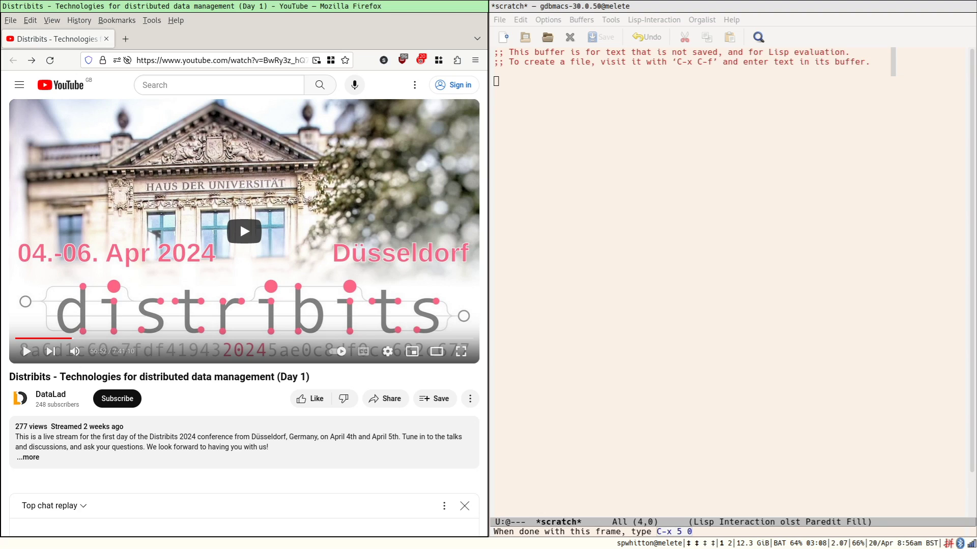
- Move the browser window to another workspace and return to workspace 1
key("ctrl+i")
key("shift+1")
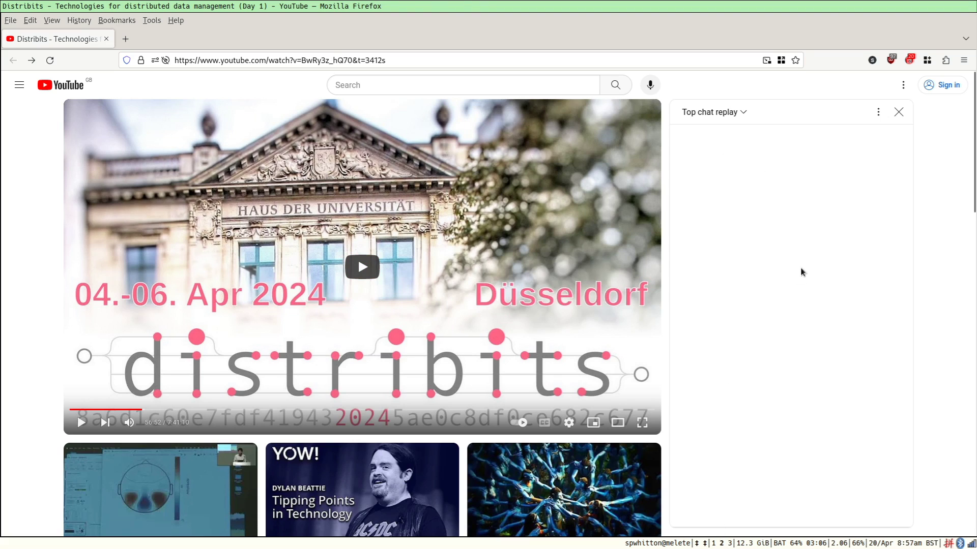
key("super+1")
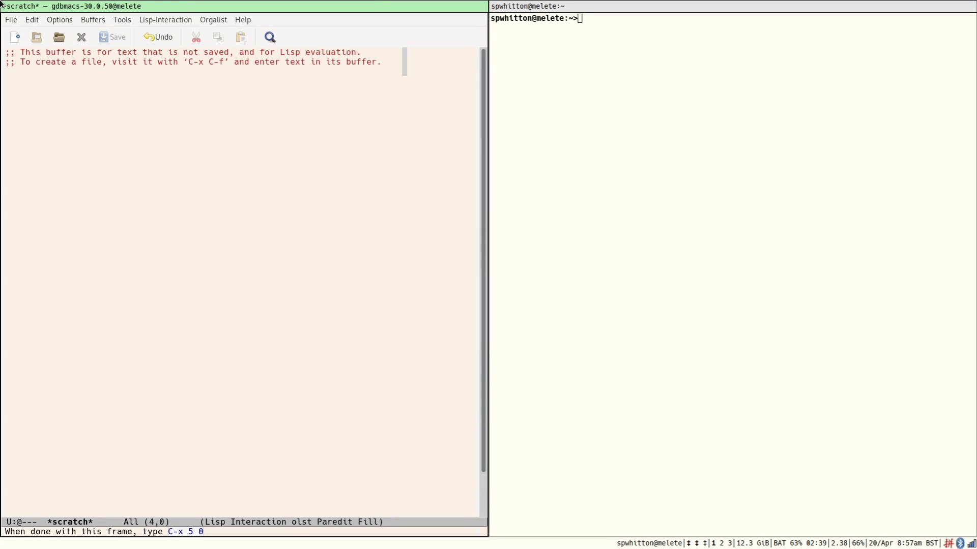
- Scroll through the remaining Emacs, terminal and file manager columns, and return to Emacs
key("super+Right")
key("super+Right")
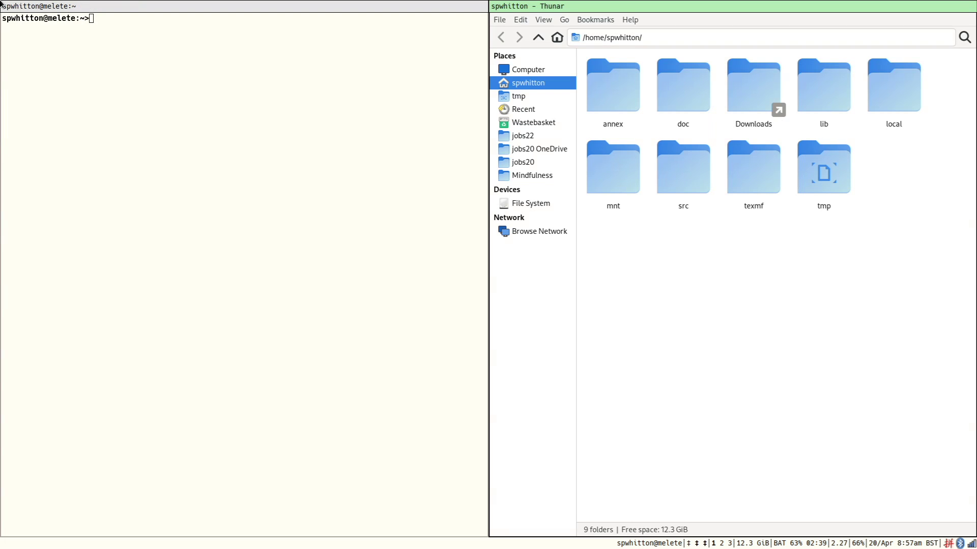
key("super+Left")
key("super+Left")
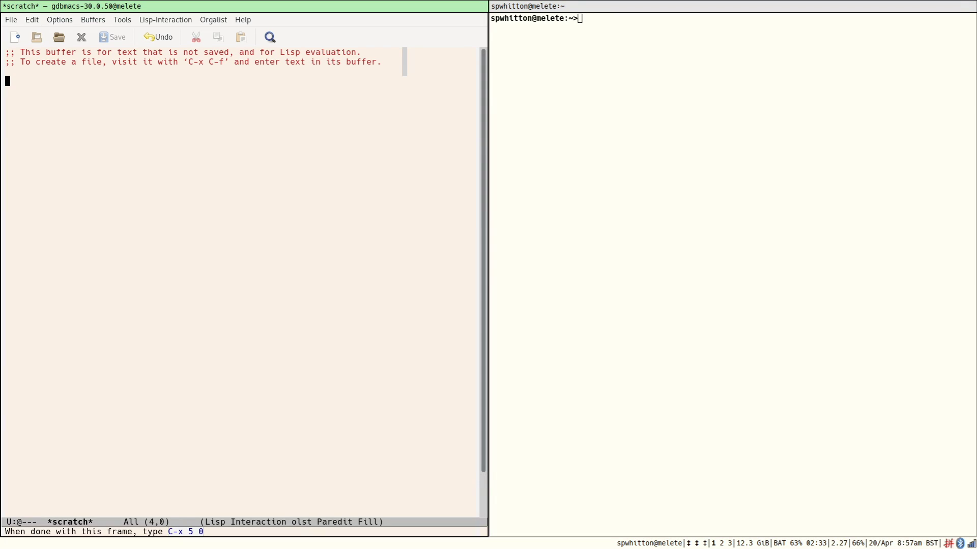
- Switch to the workspace holding the browser and show a terminal beside it in two columns
key("ctrl+i")
key("2")
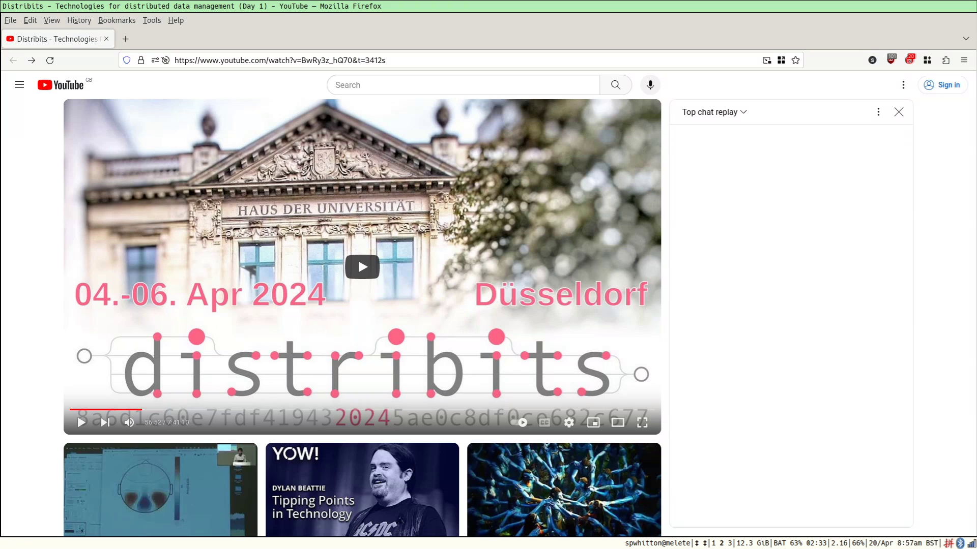
key("ctrl+i")
key("c")
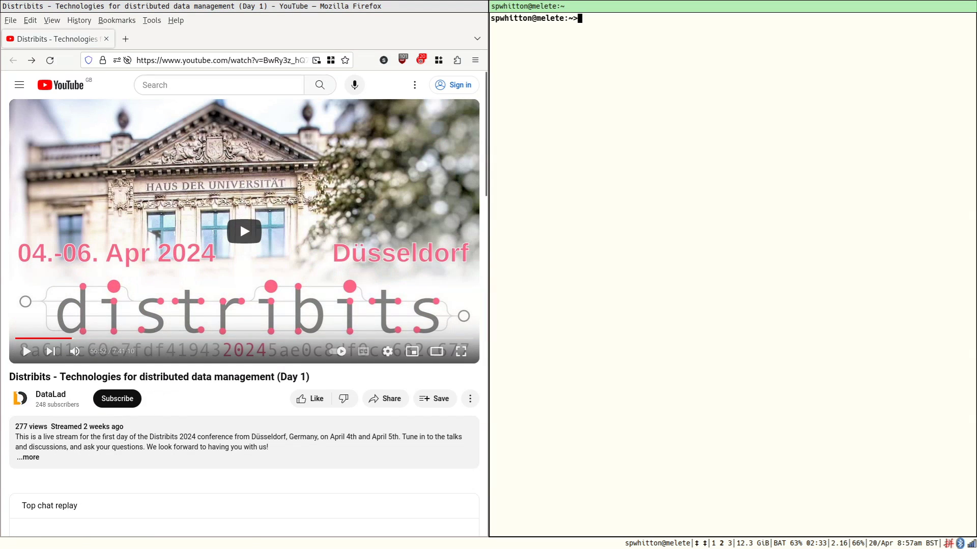
- Open an Emacs window in a new column after the terminal and return focus to the terminal
key("ctrl+i")
key("e")
key("super+Left")
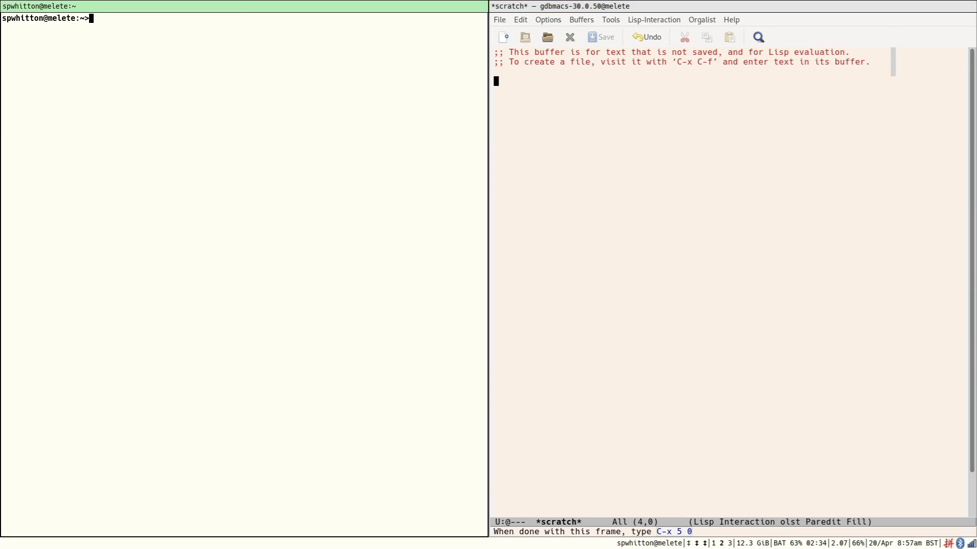
- Scroll back and forth through the browser, terminal and Emacs columns, and return to the terminal
key("super+Left")
key("super+Right")
key("super+Right")
key("super+Left")
key("super+Left")
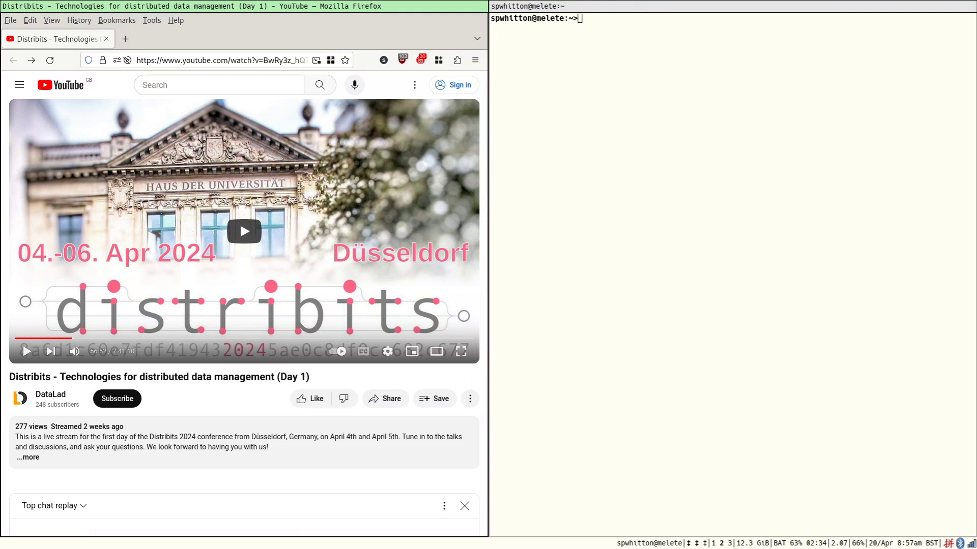
key("super+Right")
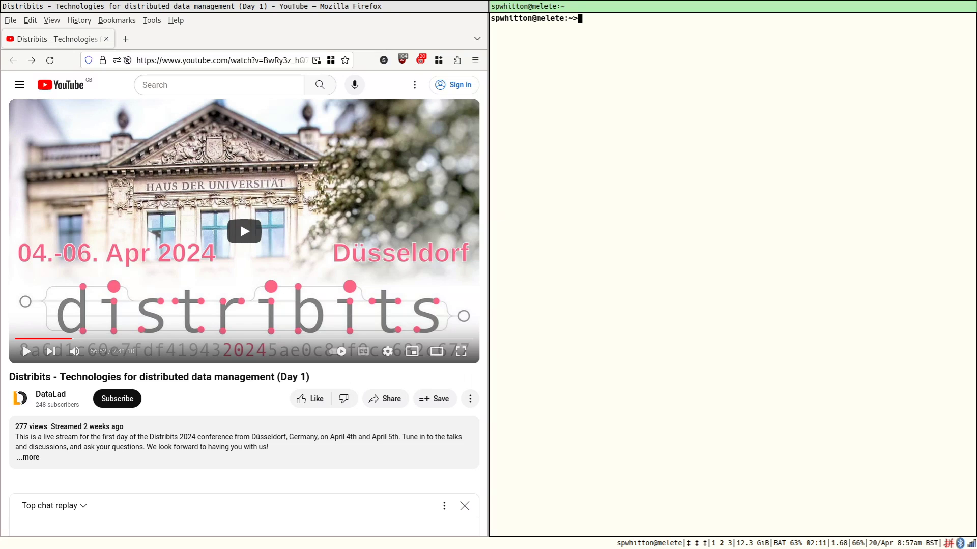
- Stack the Emacs window below the terminal in one column and add a second Emacs window to that stack
key("ctrl+i")
key("e")
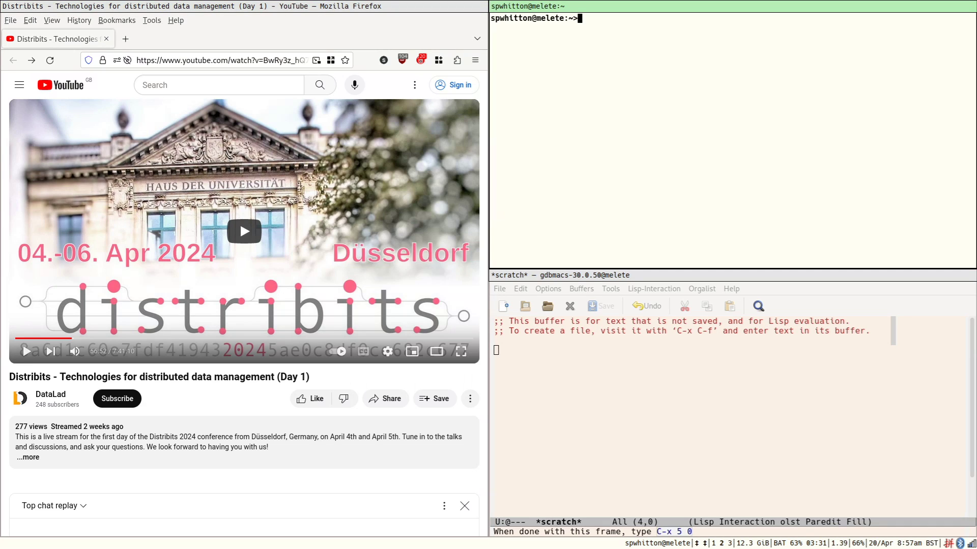
key("super+e")
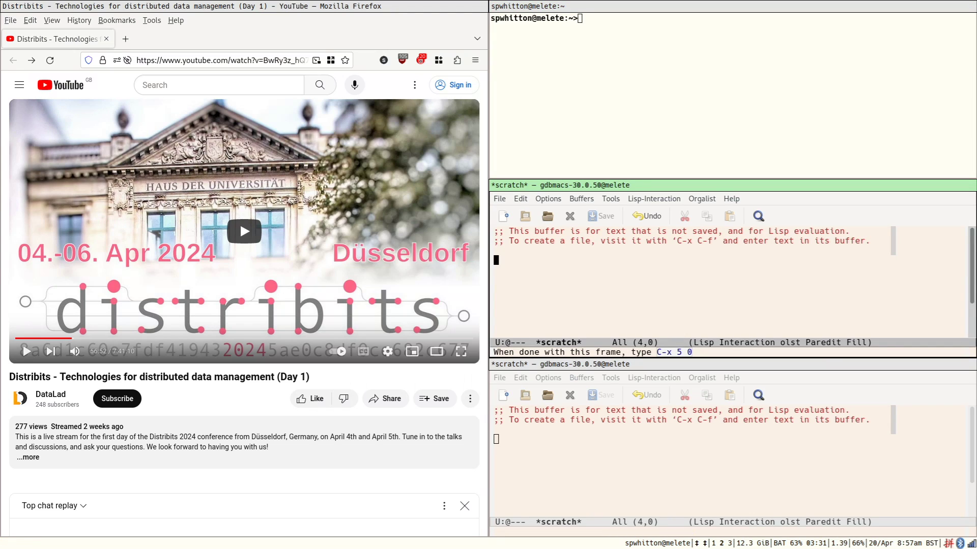
- Split the focused Emacs window off into its own column, look through the columns and return to the terminal
key("ctrl+i")
key("bracketright")
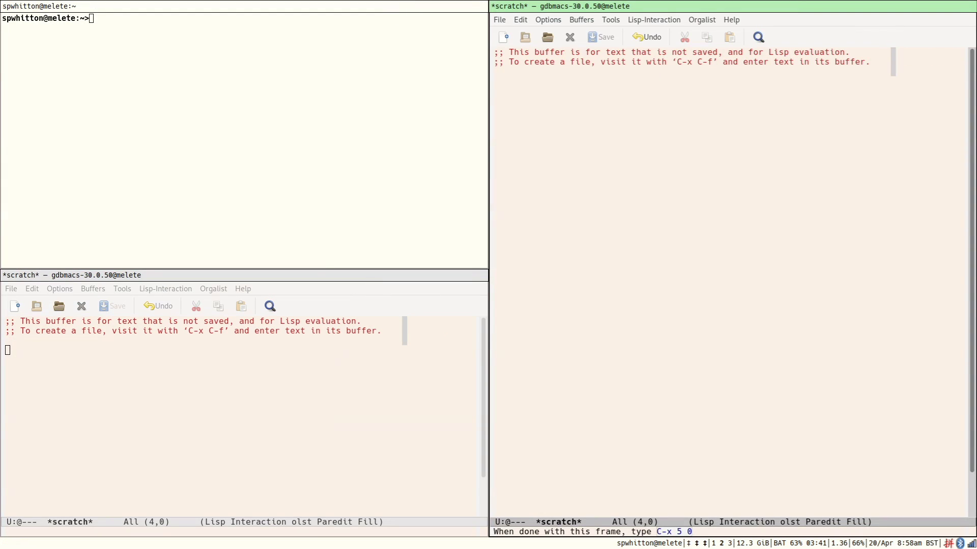
key("super+Left")
key("super+Left")
key("super+Right")
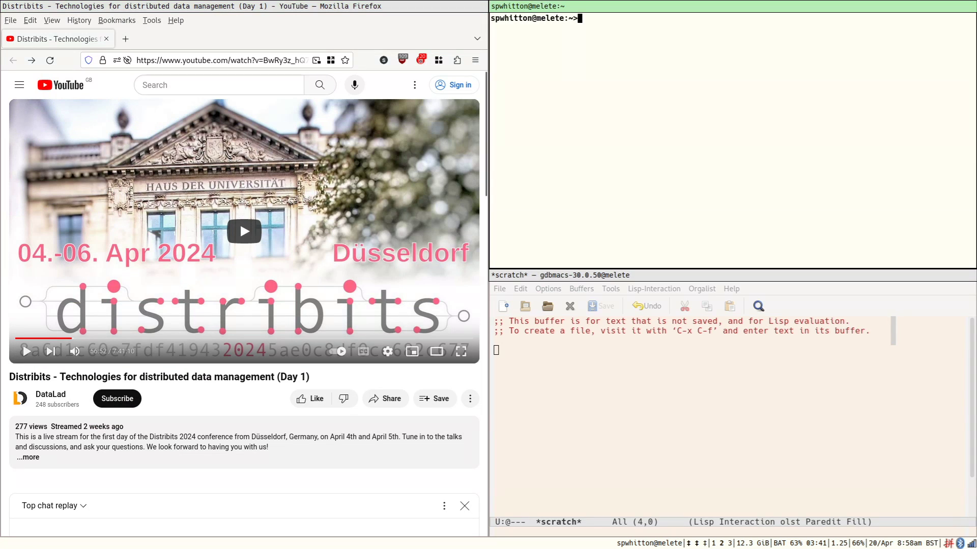
key("super+Right")
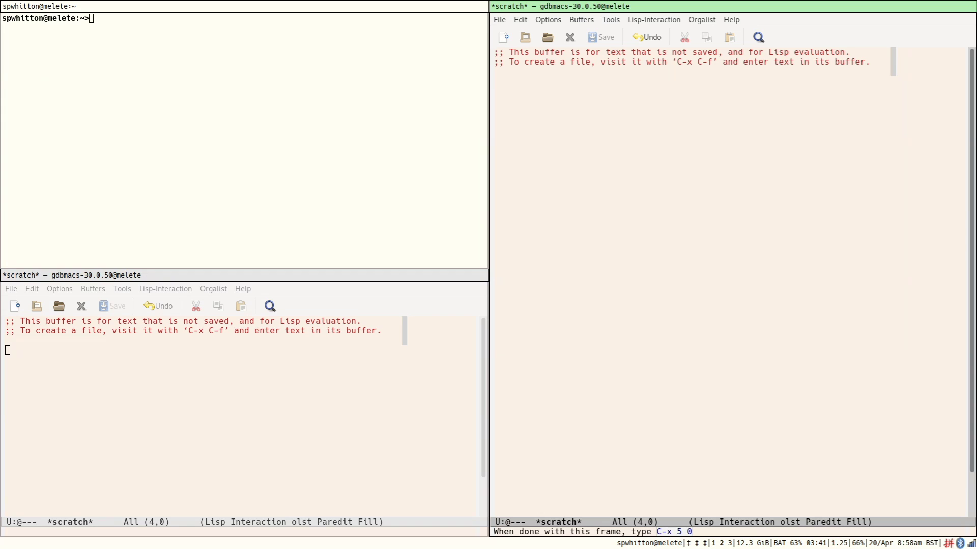
key("super+Left")
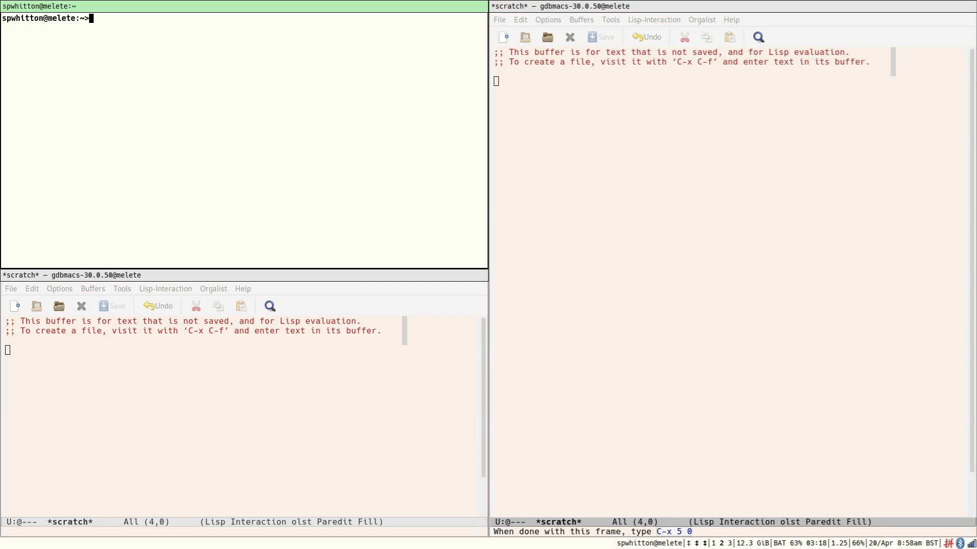
- Move the stacked terminal and Emacs column ahead of the browser and scroll through the new column order
key("super+shift+Left")
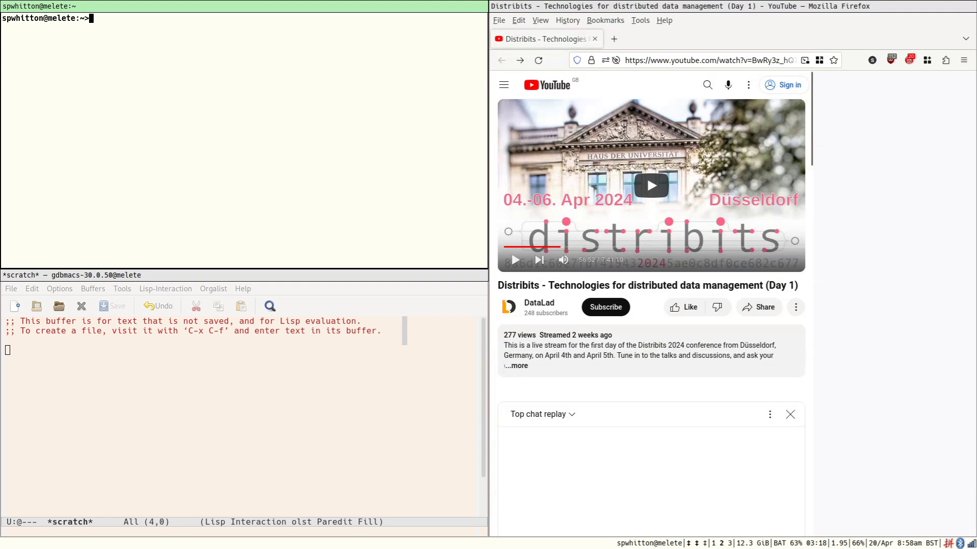
key("super+Right")
key("super+Right")
key("super+Left")
key("super+Left")
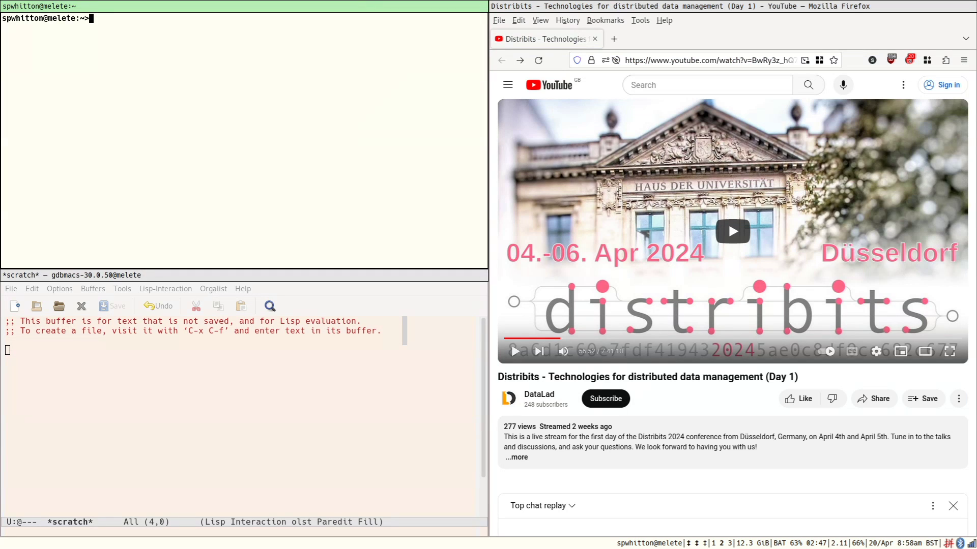
- Move the stacked column past the browser and the single Emacs window, and review the order from the browser back to the terminal
key("super+shift+Right")
key("super+shift+Right")
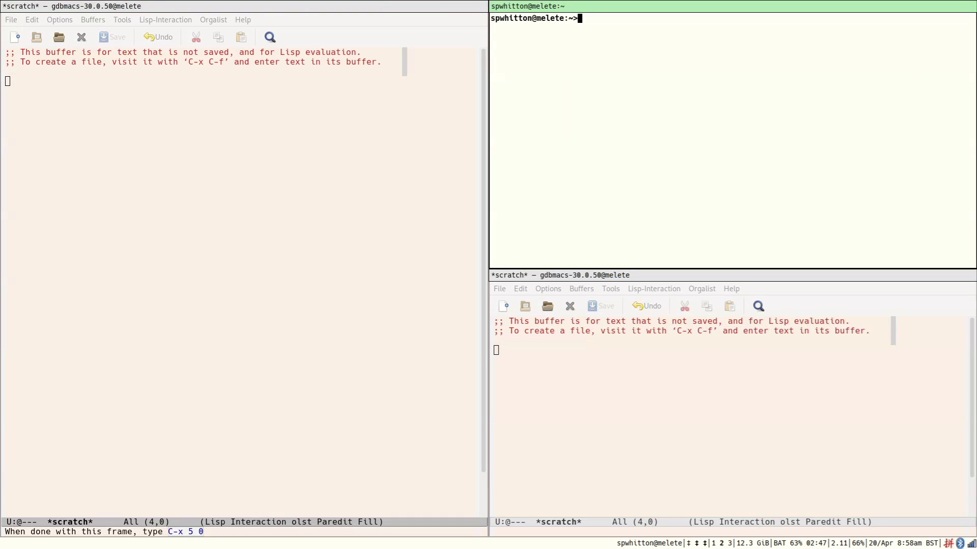
key("super+Left")
key("super+Left")
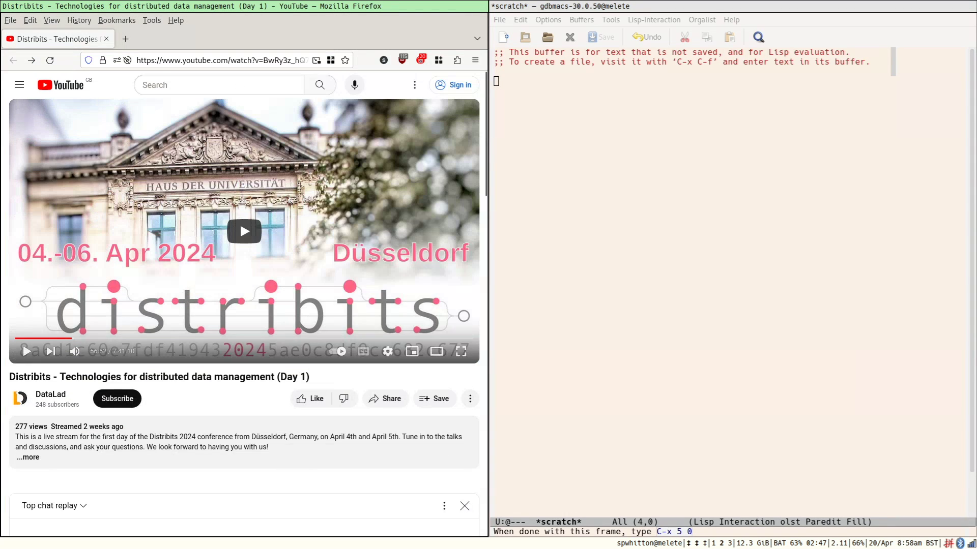
key("super+Right")
key("super+Right")
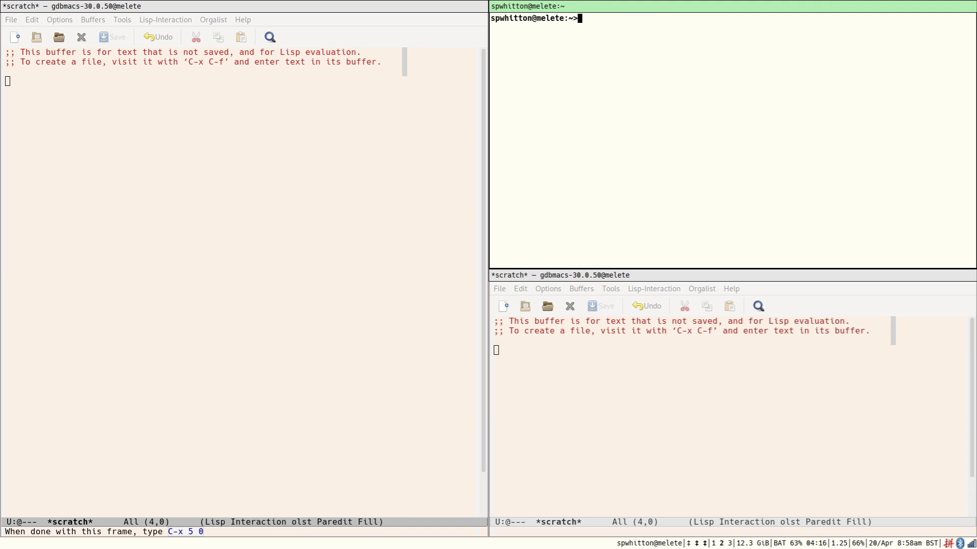
- Close the terminal in the stacked column and show another Emacs window in a column of its own
key("ctrl+d")
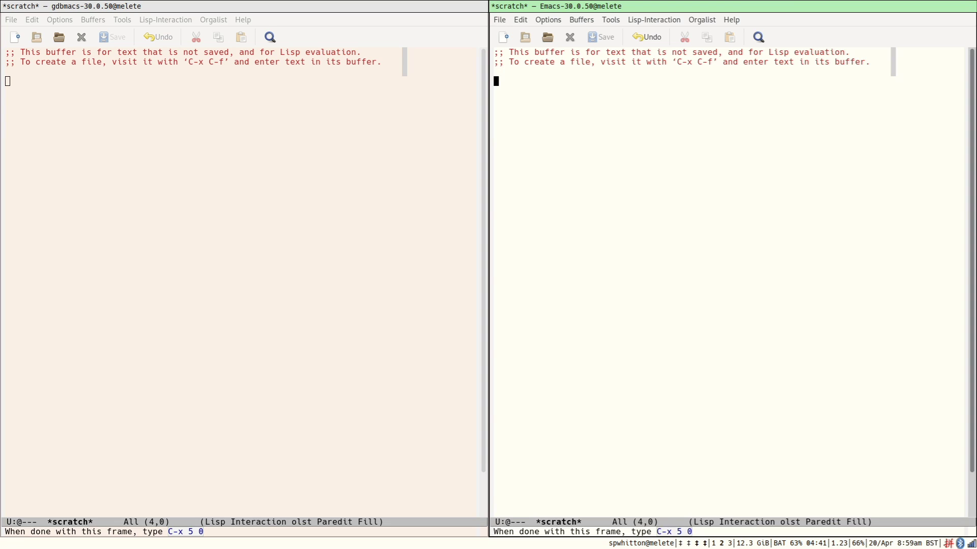
key("super+Left")
key("super+Left")
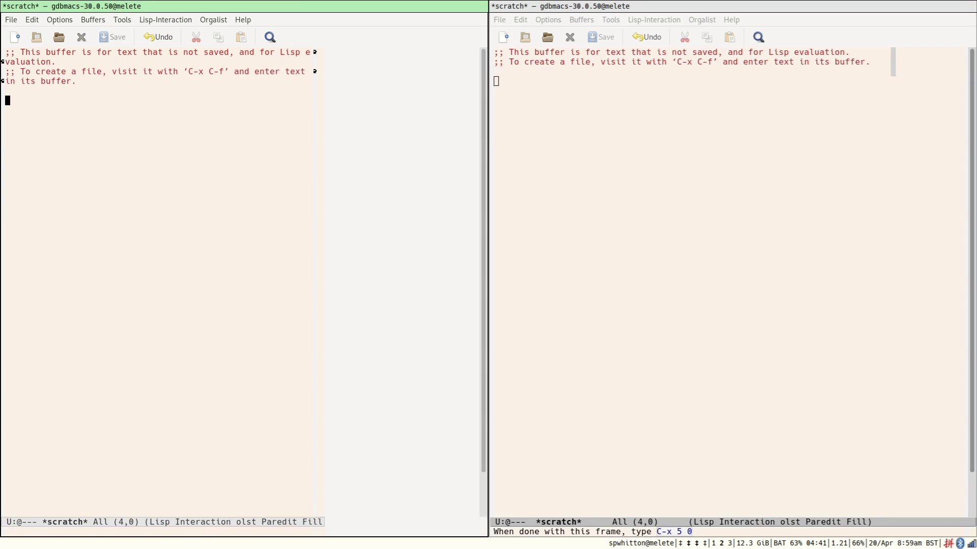
- Reduce the duplicate gdbmacs windows to one and scroll through the columns, ending on gdbmacs beside the browser
key("super+Right")
key("super+Right")
key("super+Left")
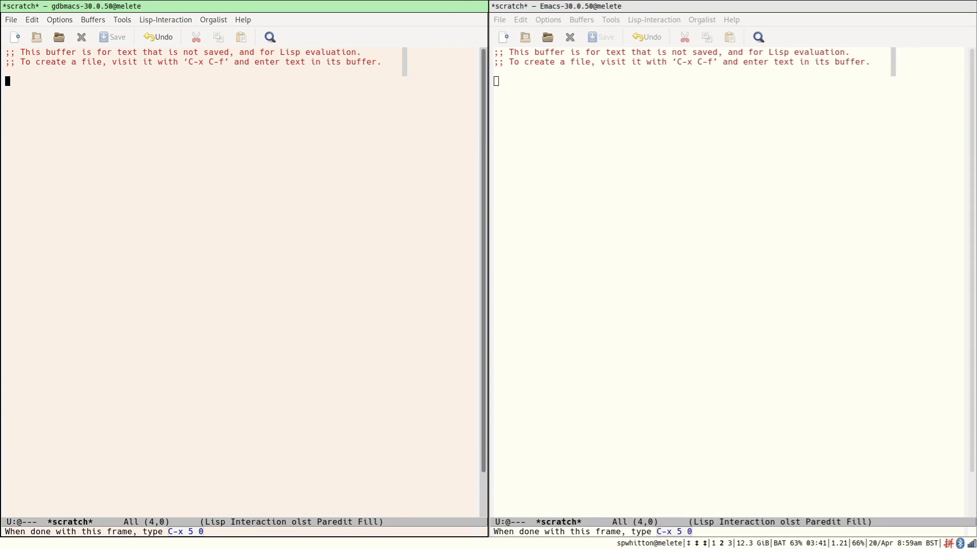
key("super+Left")
key("super+Right")
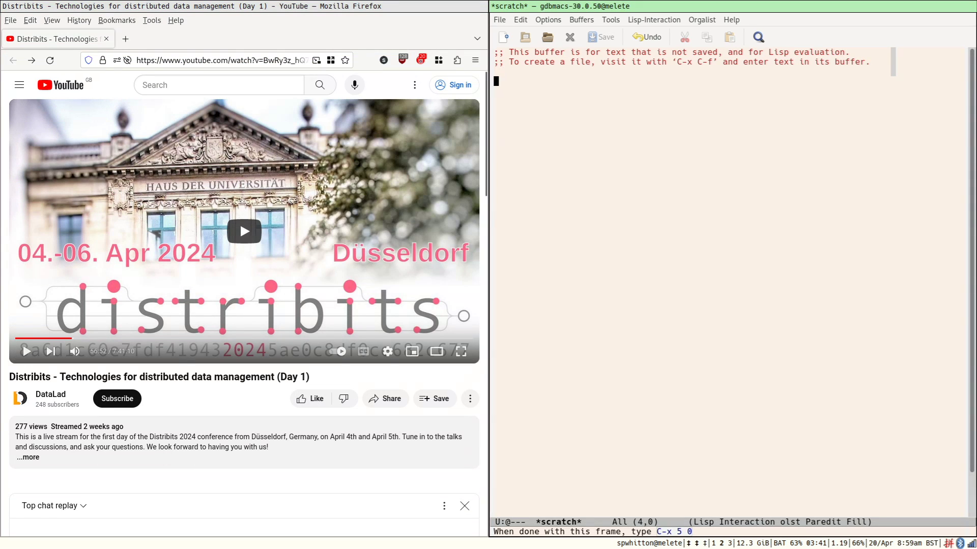
- Show the file manager in a column after Emacs, stack it below that Emacs window and return to the browser
key("super+1")
key("super+Right")
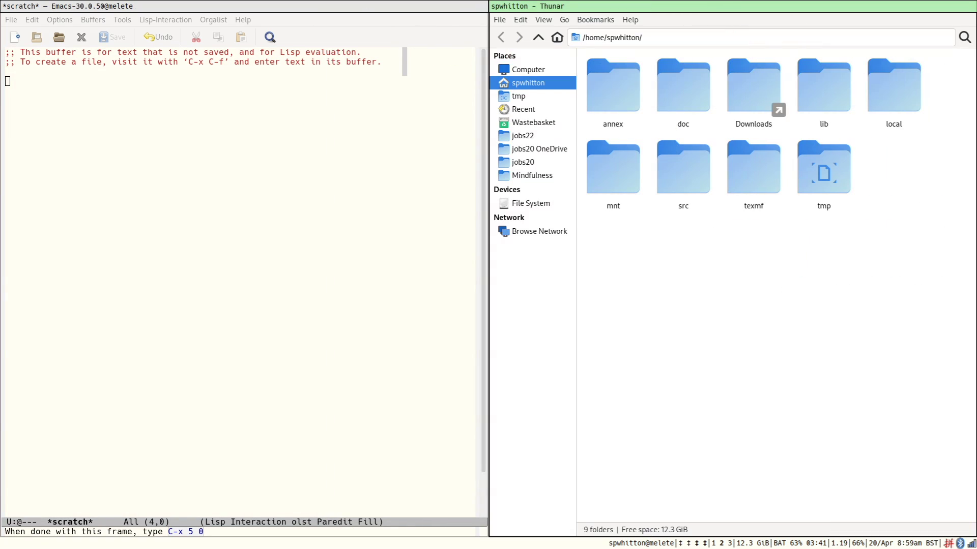
key("super+shift+Left")
key("super+Left")
key("super+2")
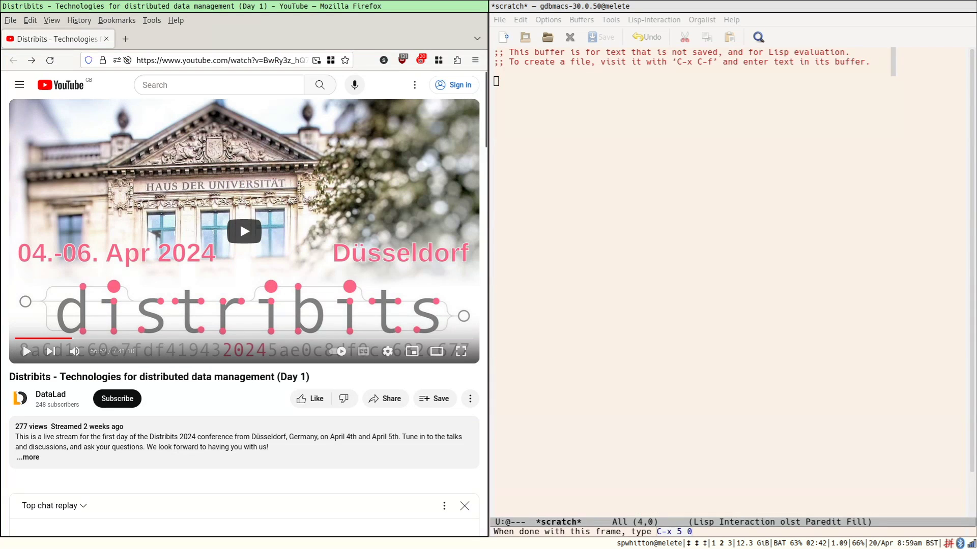
- Focus the Emacs window stacked above the file manager and close it
key("super+3")
key("super+Up")
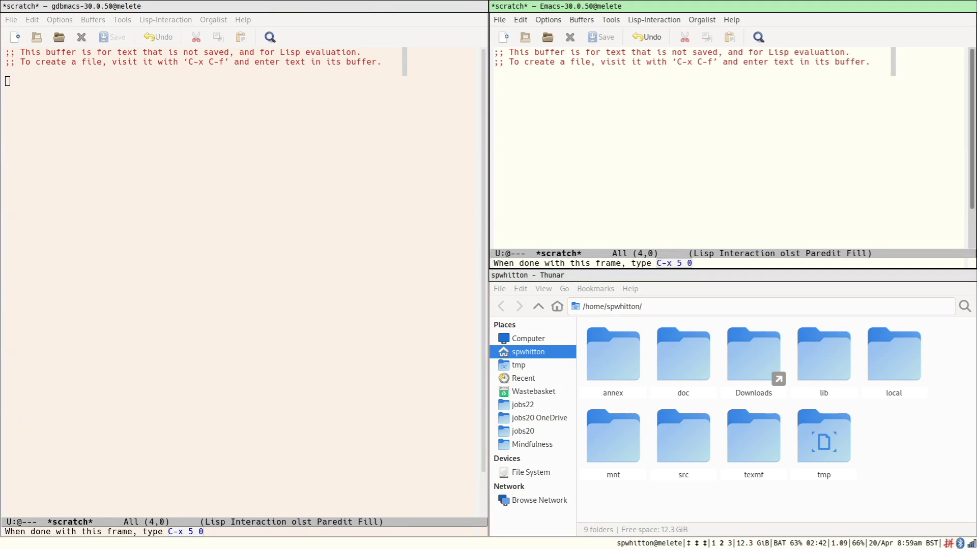
key("super+shift+q")
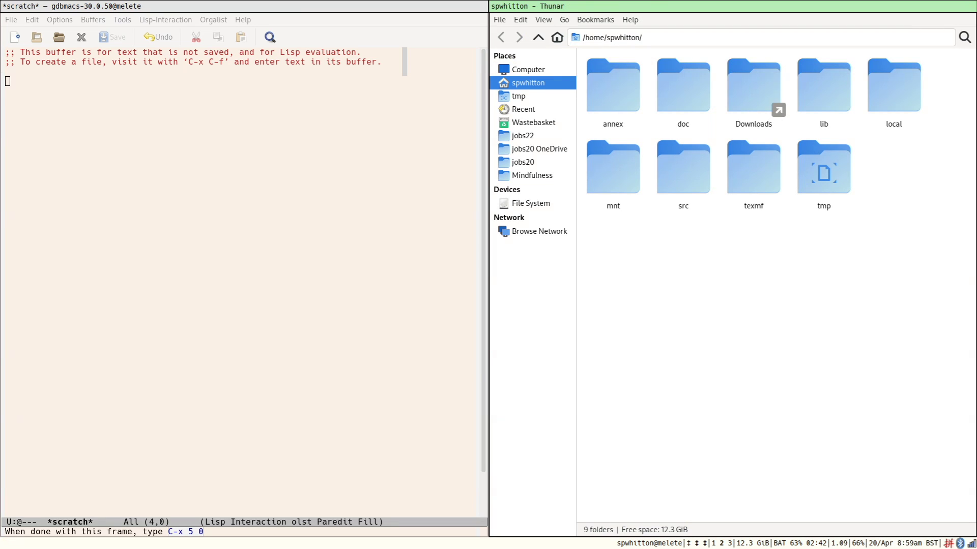
- Scroll back and forth through the file manager, gdbmacs and browser columns, ending on the browser
key("super+Right")
key("super+Left")
key("super+Left")
key("super+Left")
key("super+Right")
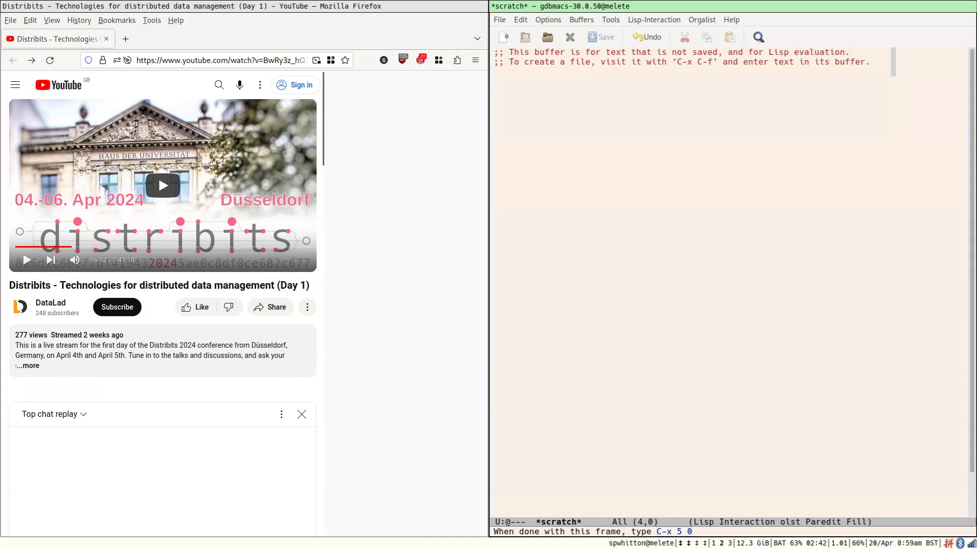
key("super+Right")
key("super+Right")
key("super+Left")
key("super+2")
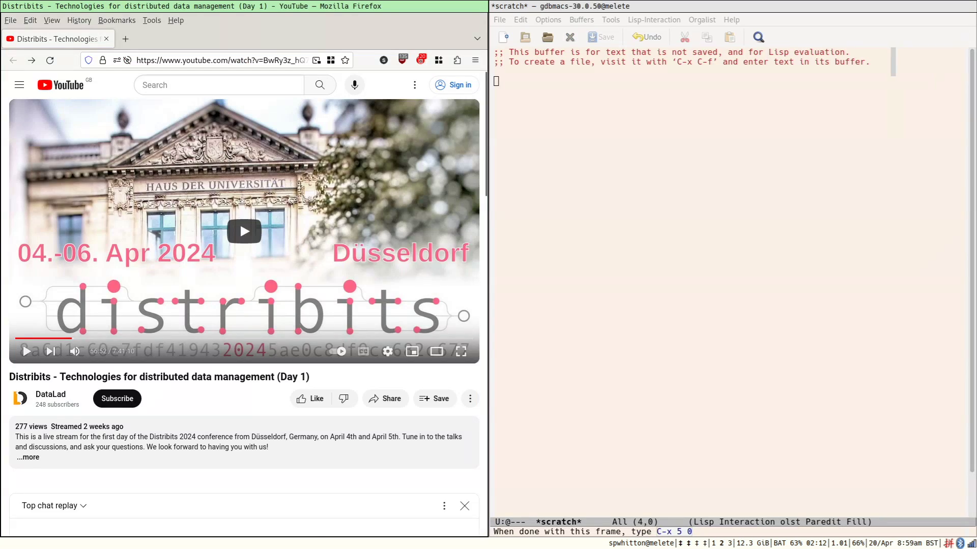